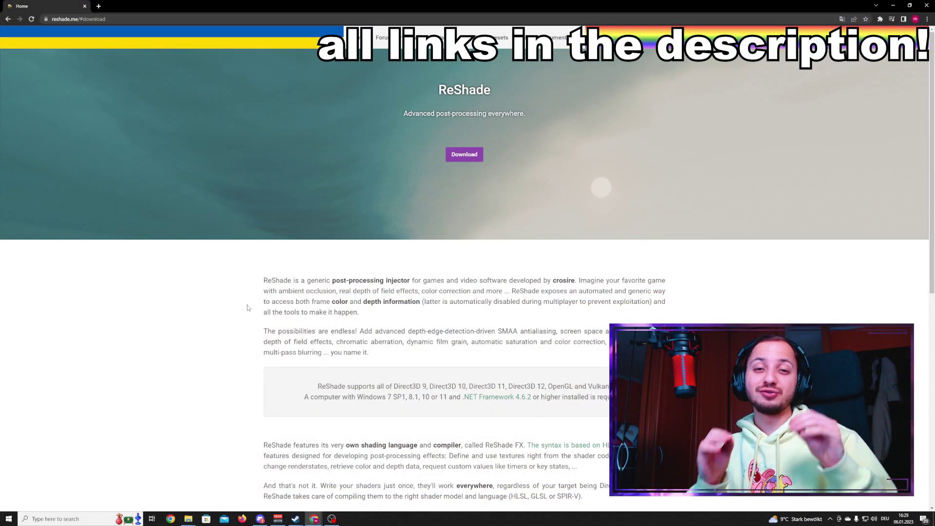
# Step: Download the standard ReShade 5.5.2 installer from the Download section and open the setup file
pyautogui.scroll(-7, 251, 311)
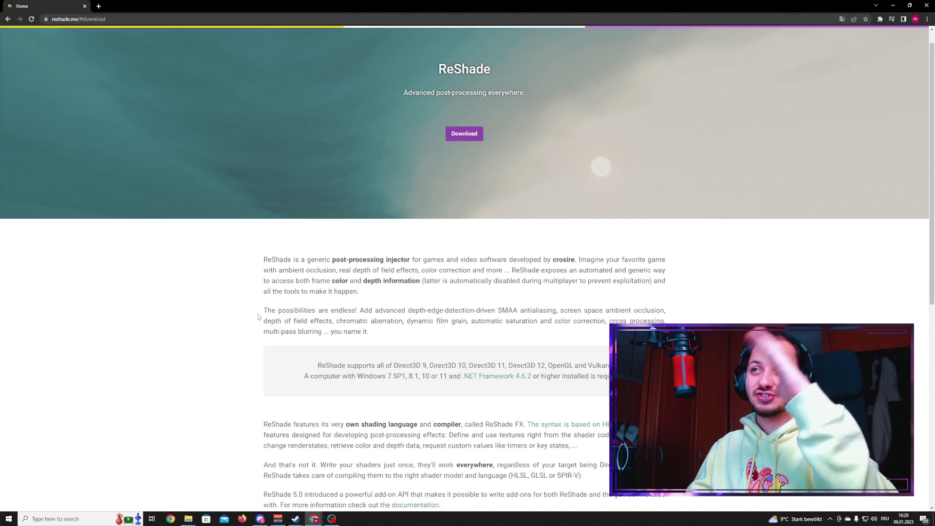
pyautogui.scroll(-1, 463, 390)
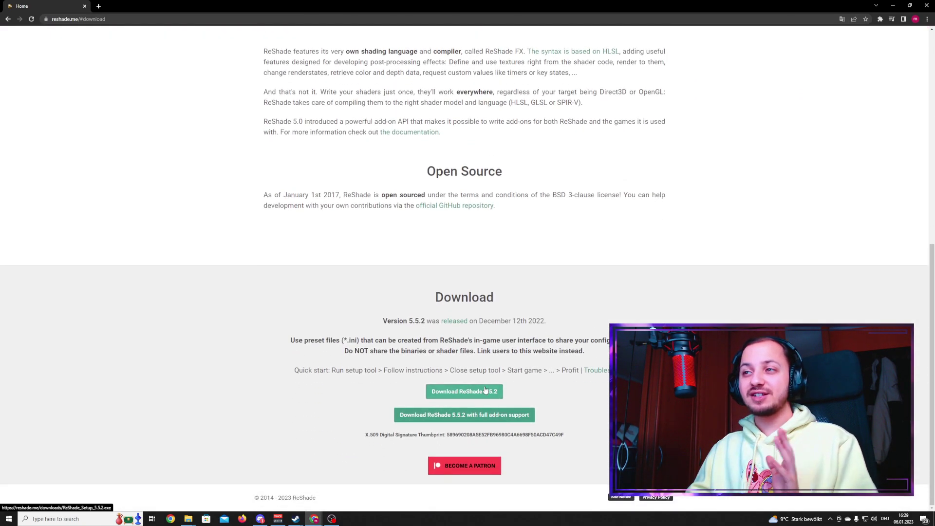
pyautogui.click(458, 399)
pyautogui.click(77, 501)
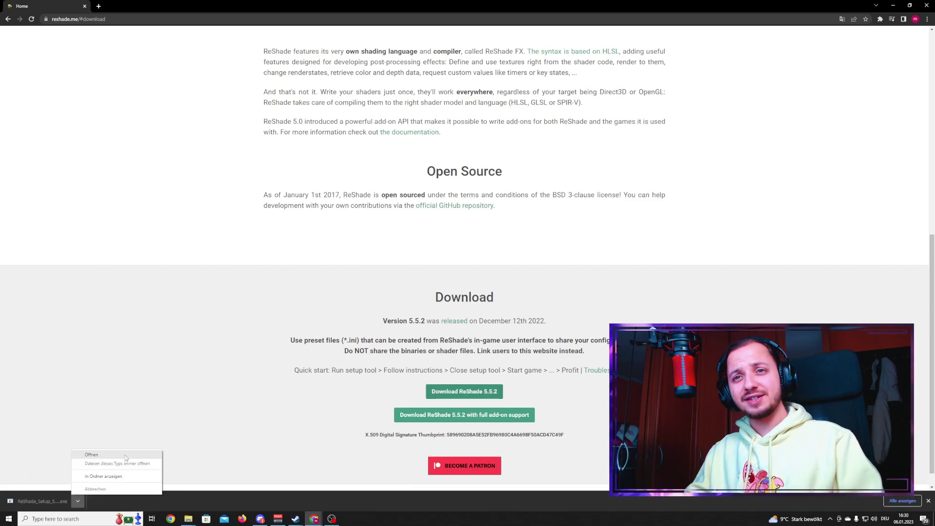
pyautogui.click(126, 456)
pyautogui.click(487, 267)
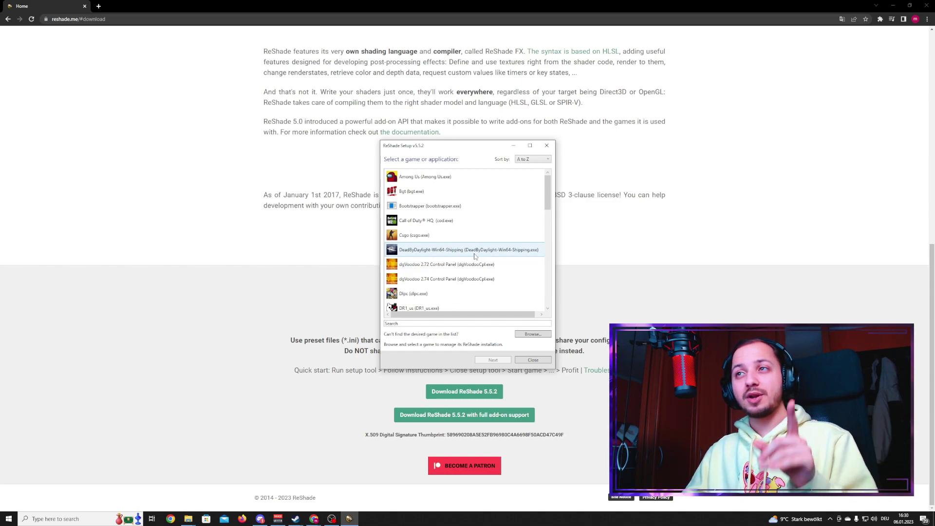
# Step: Choose DeadByDaylight-Win64-Shipping as the game to install ReShade for, with DirectX 10/11/12 as the rendering API
pyautogui.scroll(-1, 475, 263)
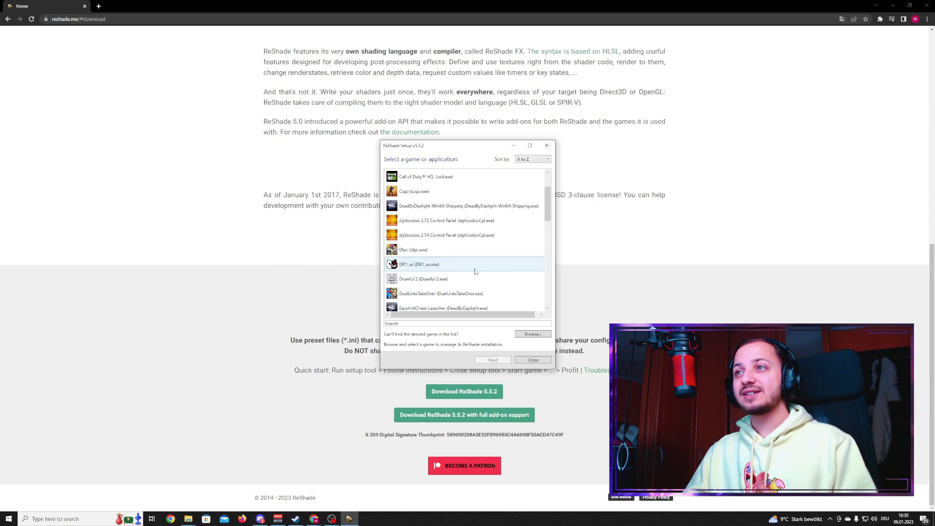
pyautogui.click(458, 207)
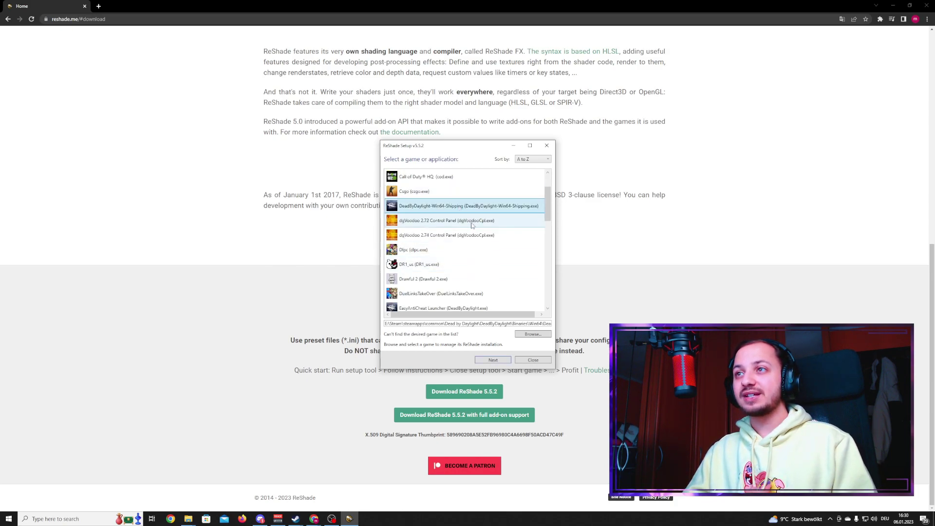
pyautogui.scroll(-1, 473, 225)
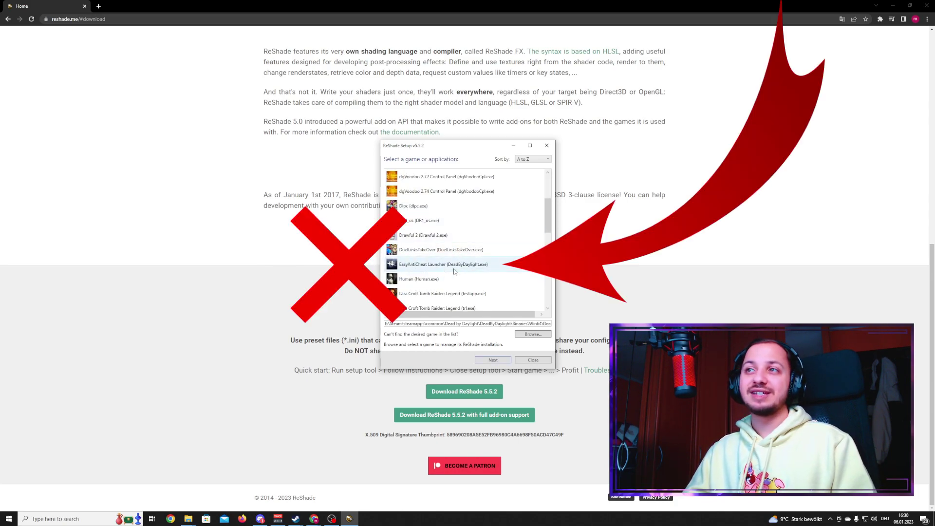
pyautogui.scroll(2, 455, 270)
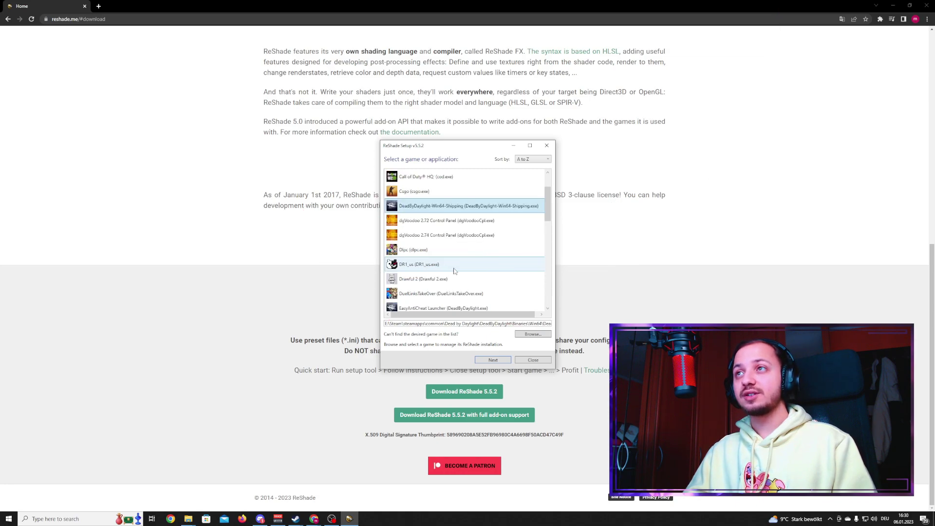
pyautogui.click(493, 360)
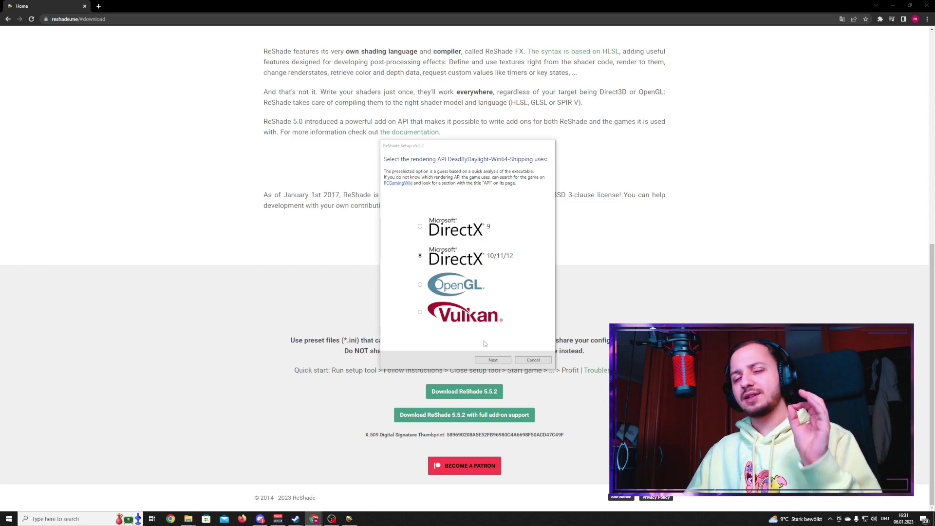
pyautogui.click(493, 360)
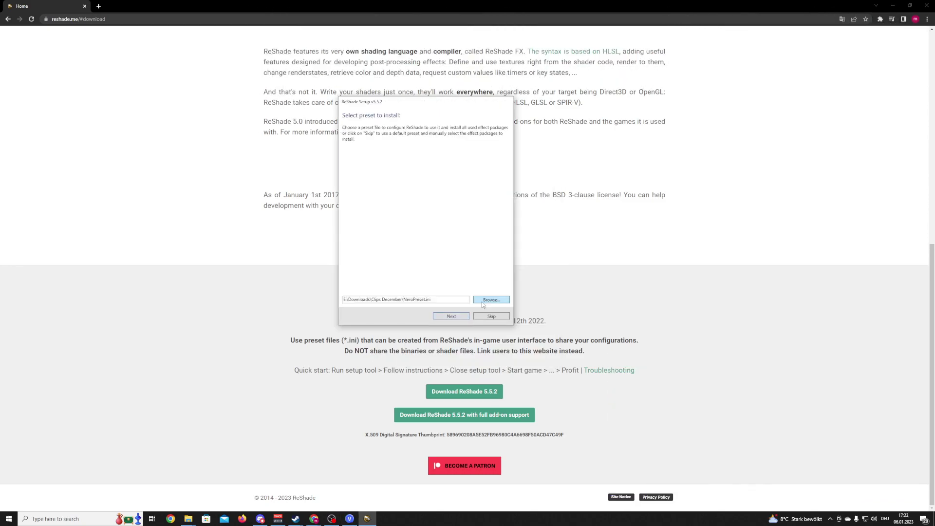
# Step: Select NeroPreset2.ini as the preset, install the preselected effect packages and finish the setup
pyautogui.click(490, 300)
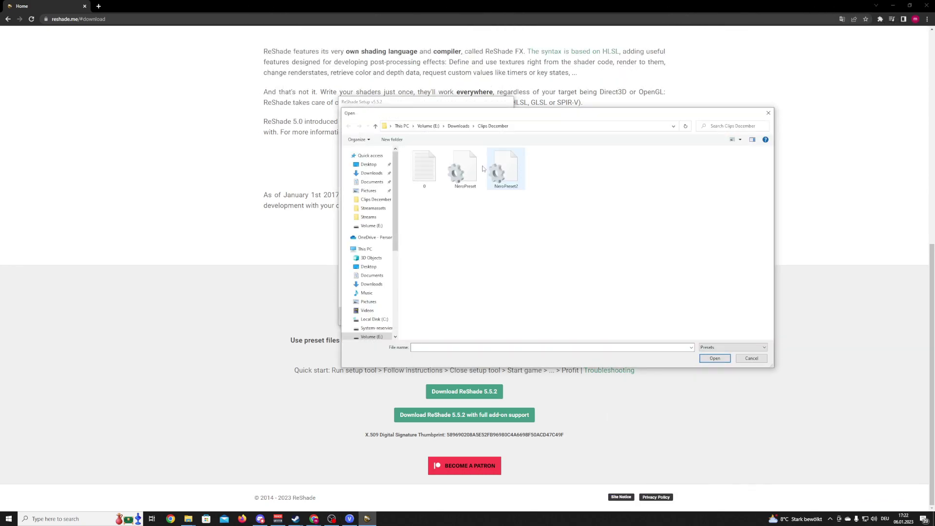
pyautogui.click(715, 360)
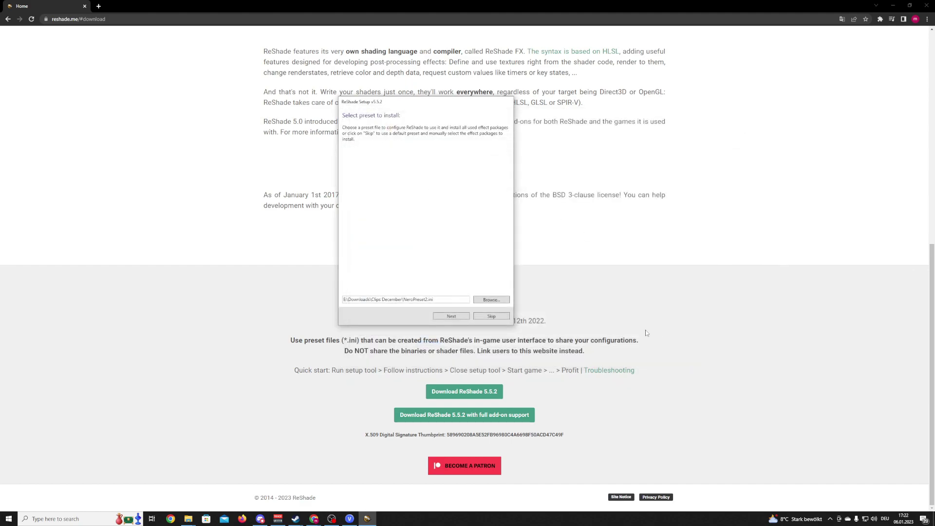
pyautogui.click(451, 316)
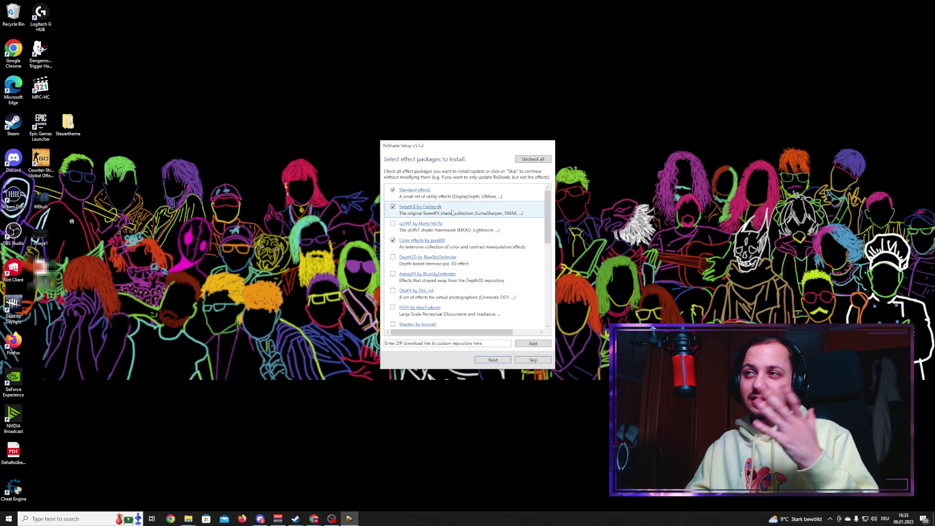
pyautogui.click(487, 360)
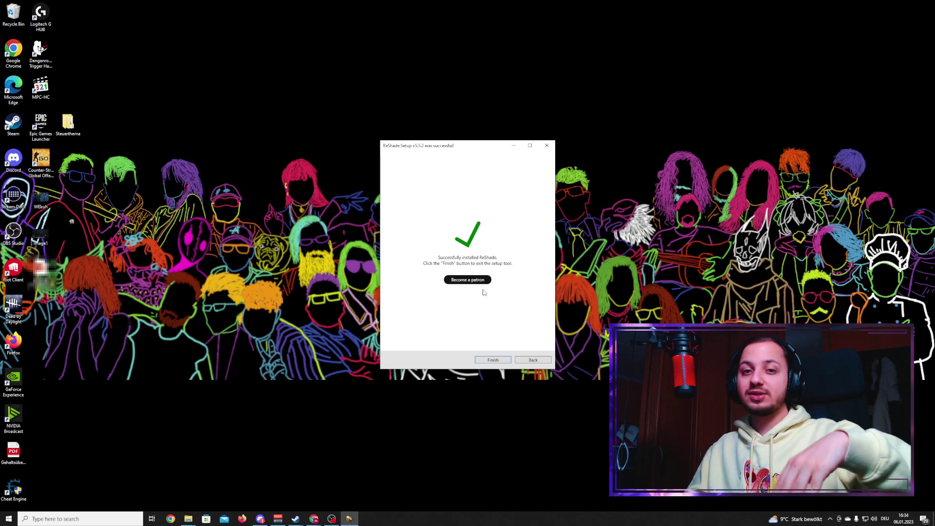
pyautogui.click(494, 360)
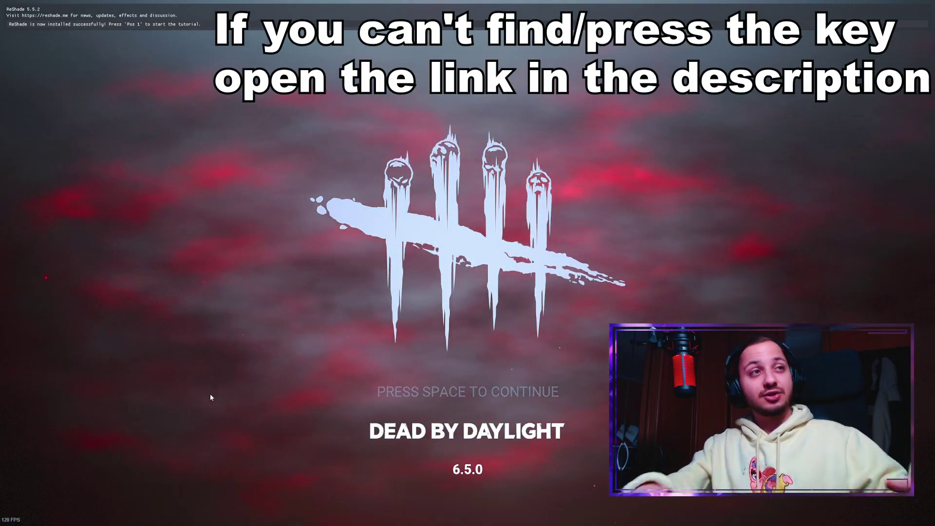
# Step: Open the ReShade overlay in Dead by Daylight and skip its introductory tutorial
pyautogui.press('space')
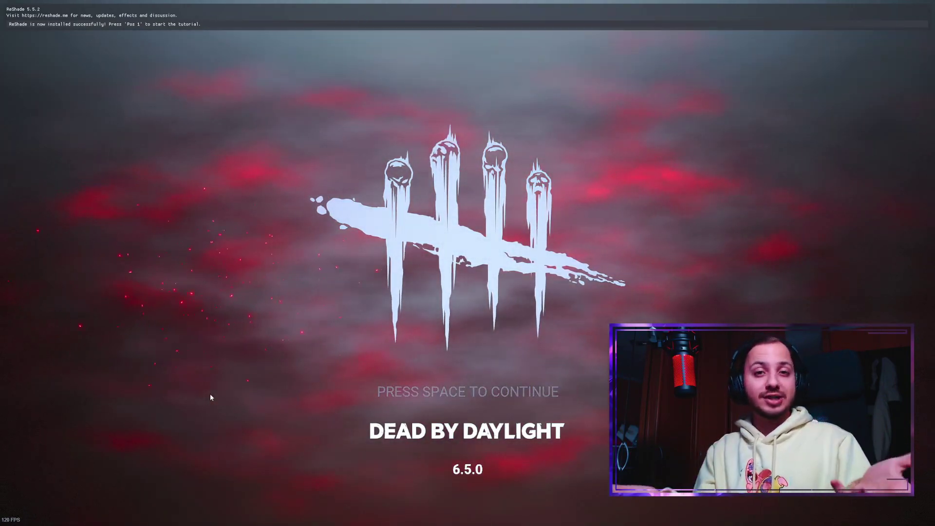
pyautogui.press('Home')
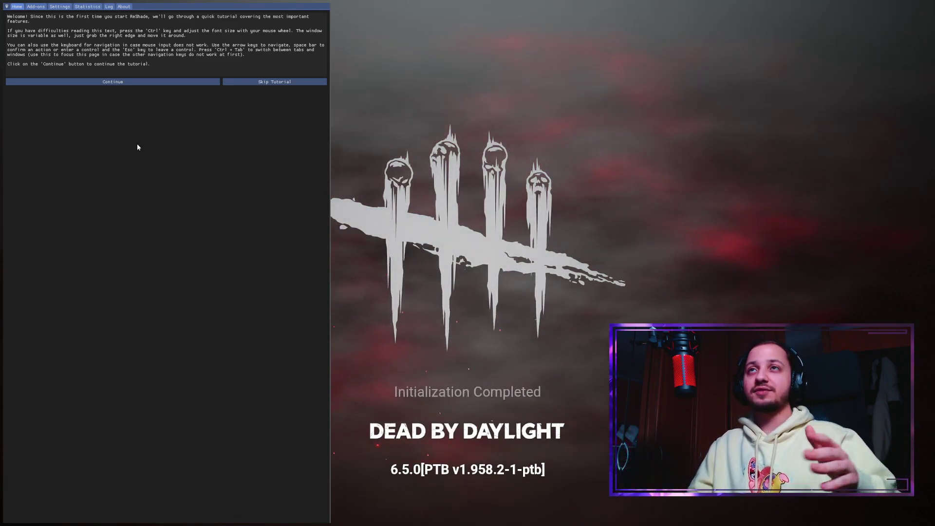
pyautogui.click(251, 83)
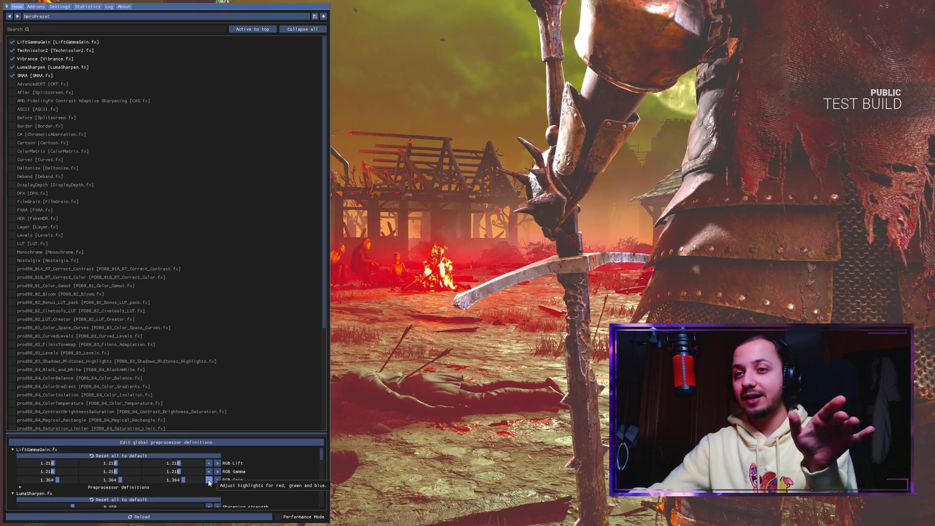
# Step: Lower the RGB Gain in LiftGammaGain.fx to about 1.20 for all three channels
pyautogui.click(209, 481)
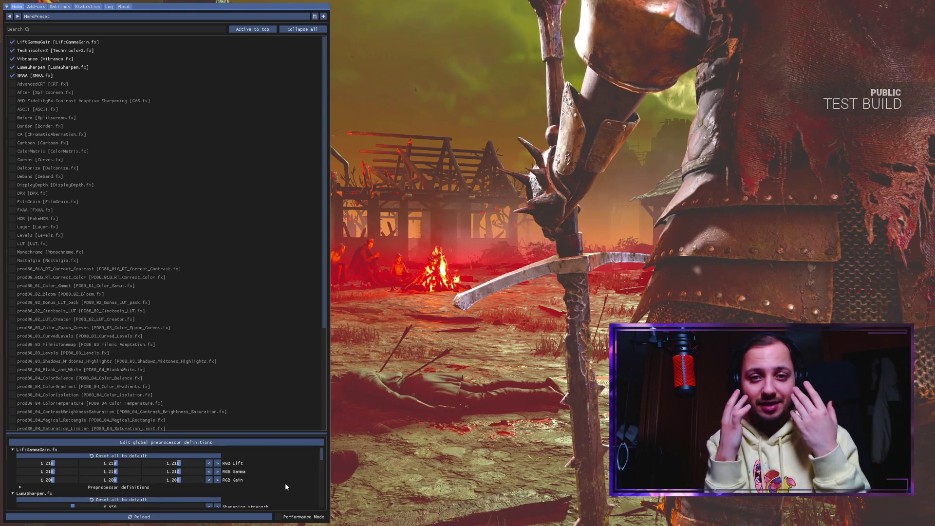
# Step: Try the LumaSharpen sharpening strength at 3.000 and return it to 0.950
pyautogui.scroll(-2, 285, 484)
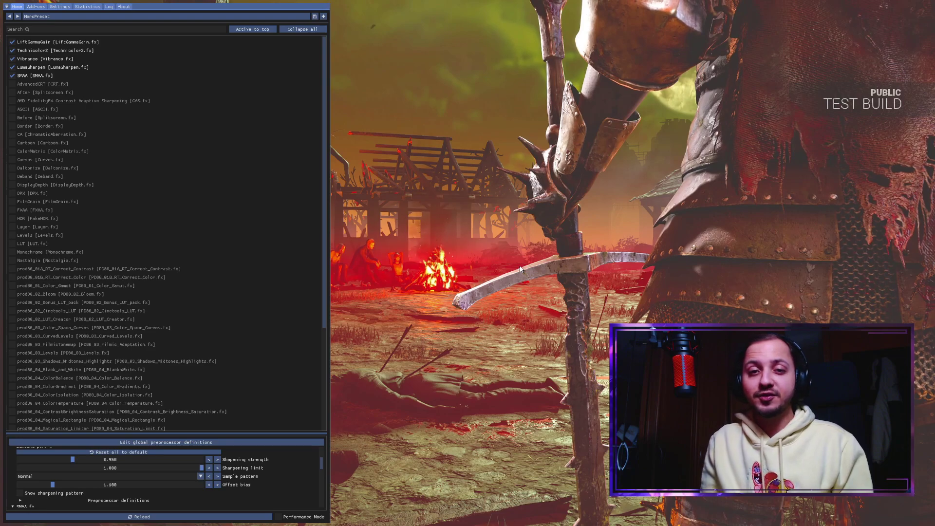
pyautogui.click(96, 460)
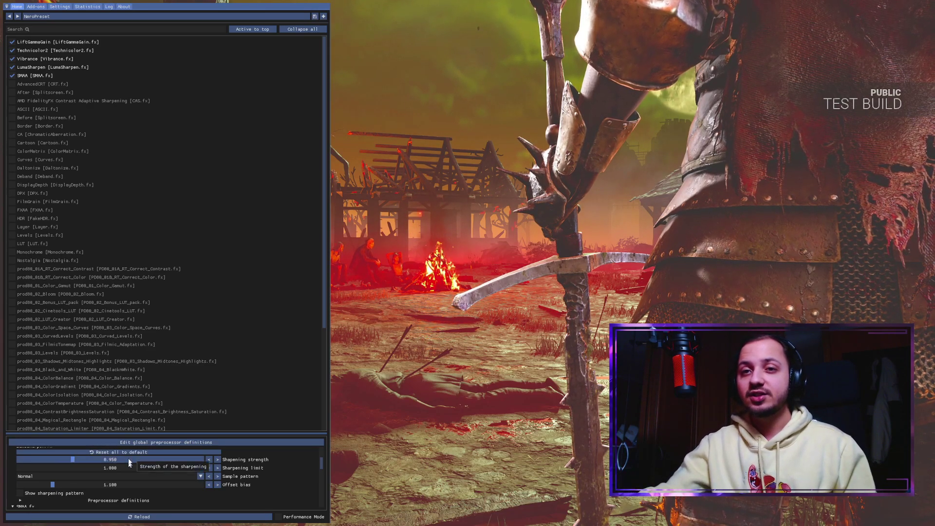
pyautogui.moveTo(96, 460); pyautogui.dragTo(285, 454)
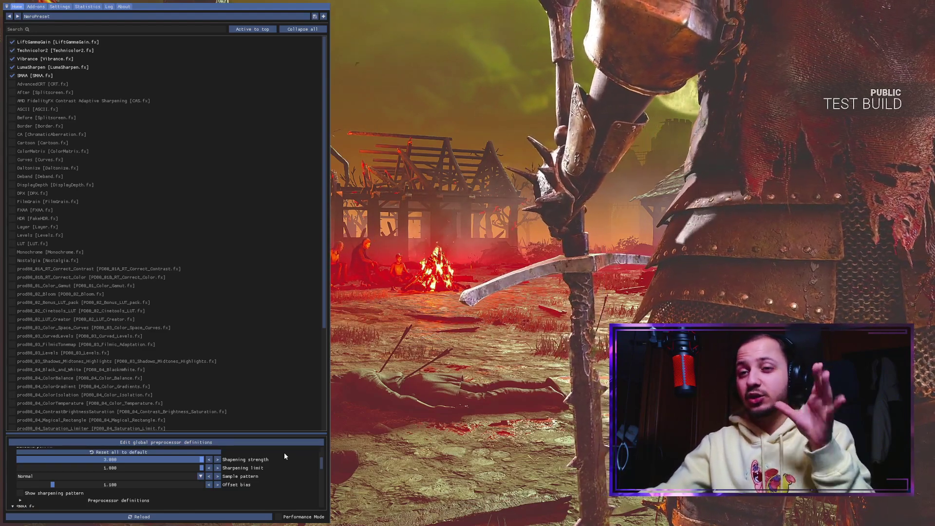
pyautogui.moveTo(285, 456); pyautogui.dragTo(72, 469)
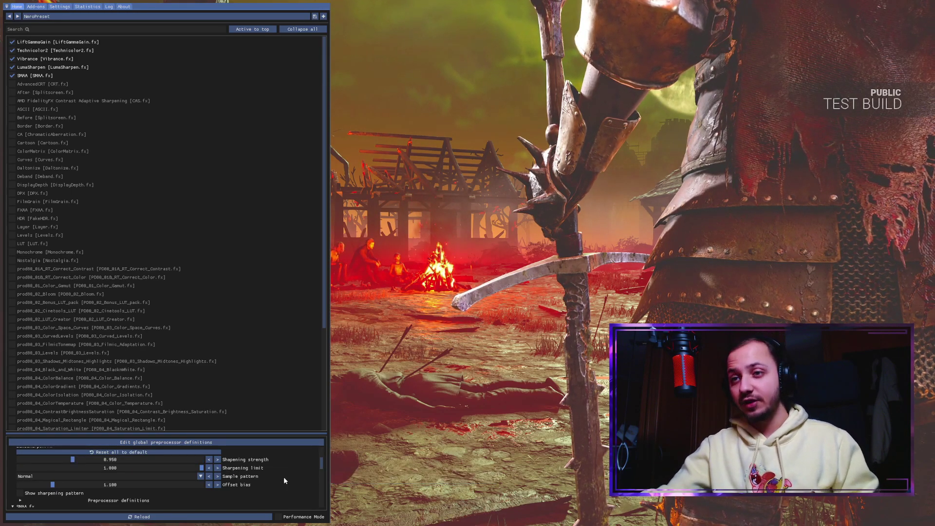
# Step: Try out the brightness and a reduced saturation in Technicolor2.fx, and return both to their maximum
pyautogui.scroll(-1, 240, 484)
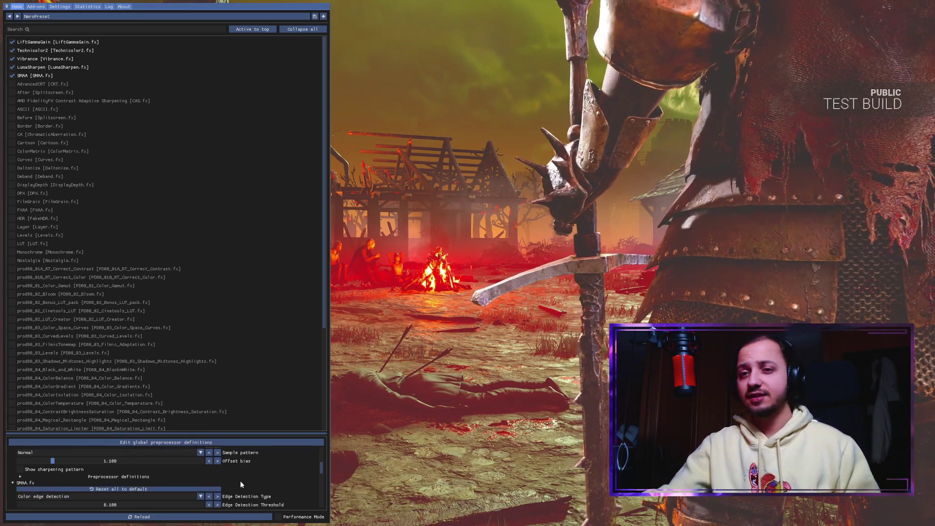
pyautogui.scroll(-2, 239, 480)
pyautogui.scroll(-2, 309, 474)
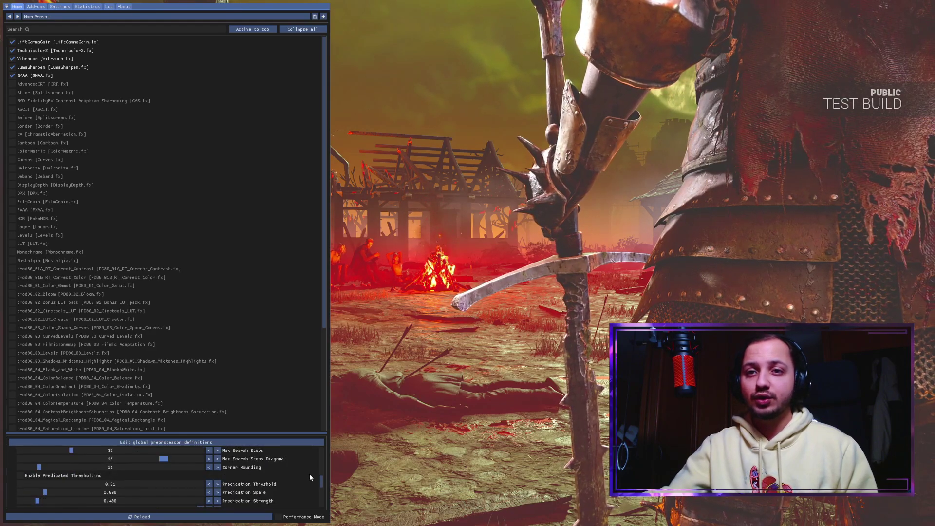
pyautogui.scroll(-3, 309, 474)
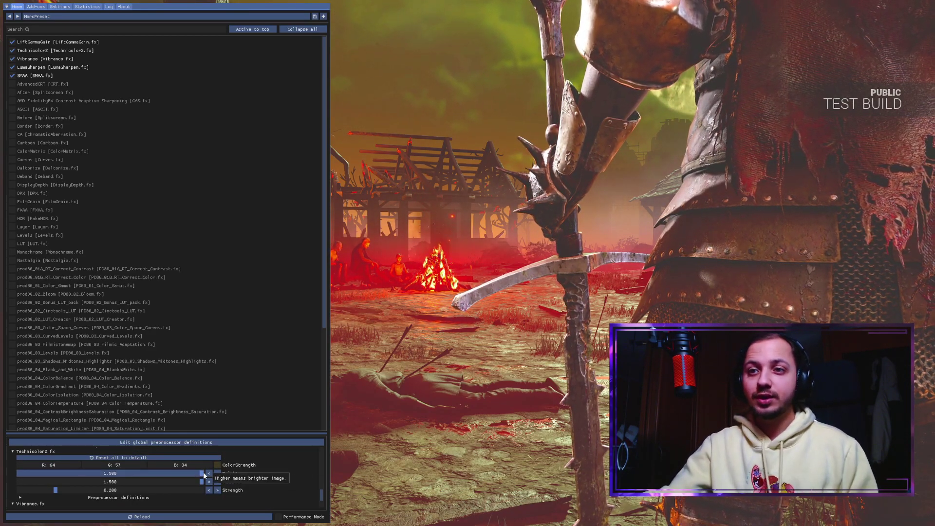
pyautogui.moveTo(203, 477); pyautogui.dragTo(331, 480)
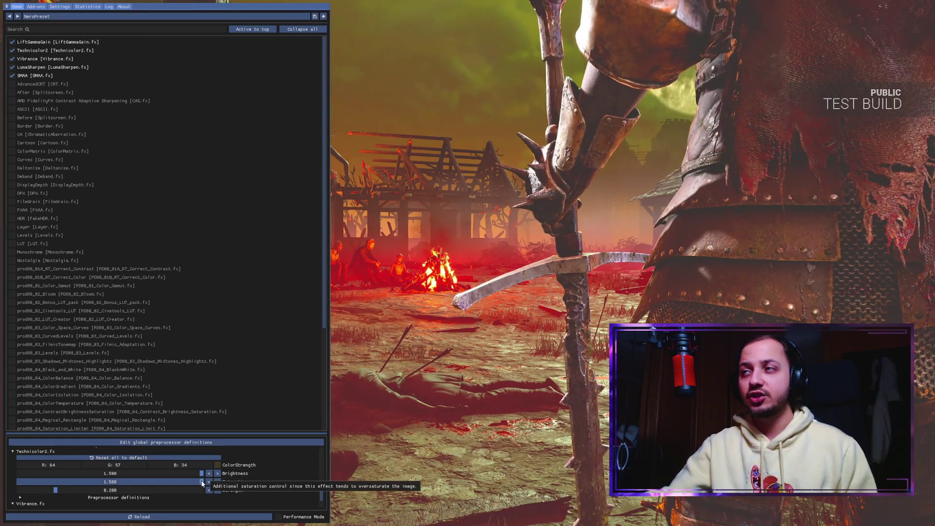
pyautogui.moveTo(201, 481); pyautogui.dragTo(66, 489)
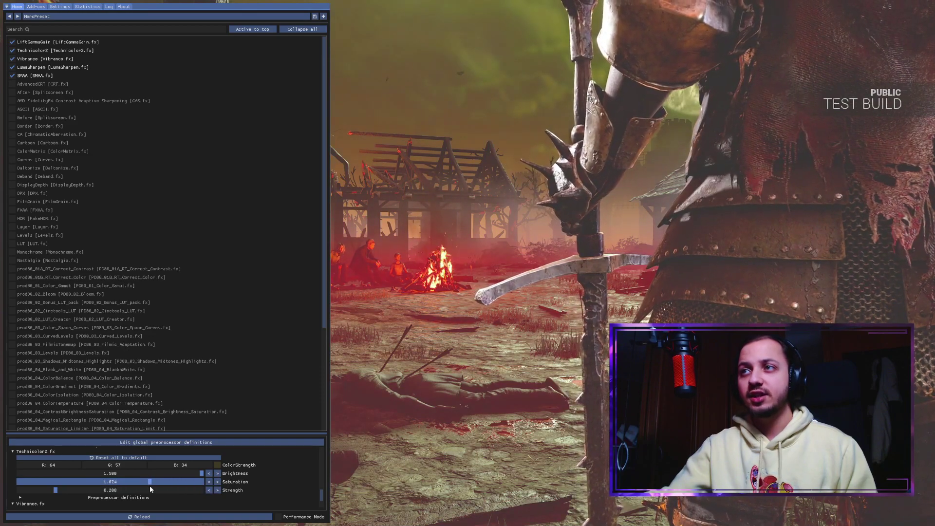
pyautogui.moveTo(150, 487); pyautogui.dragTo(228, 481)
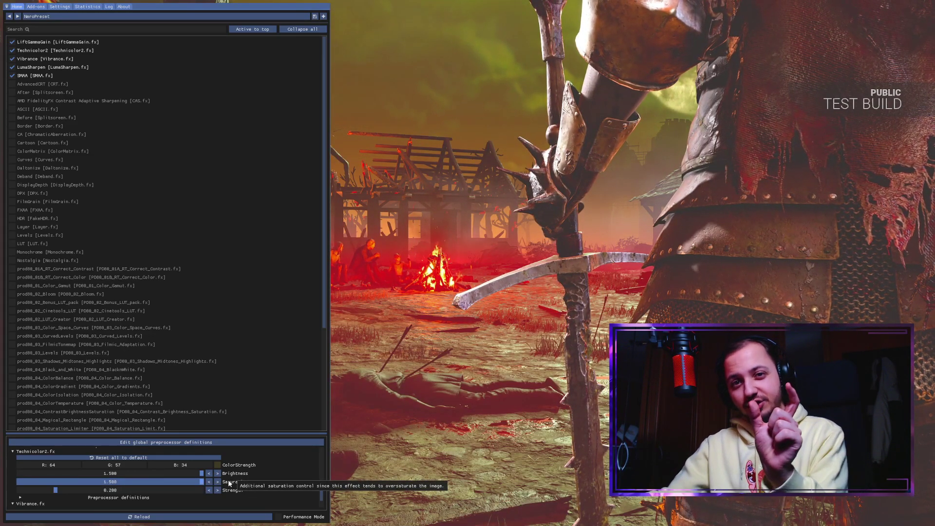
pyautogui.moveTo(228, 479); pyautogui.dragTo(169, 484)
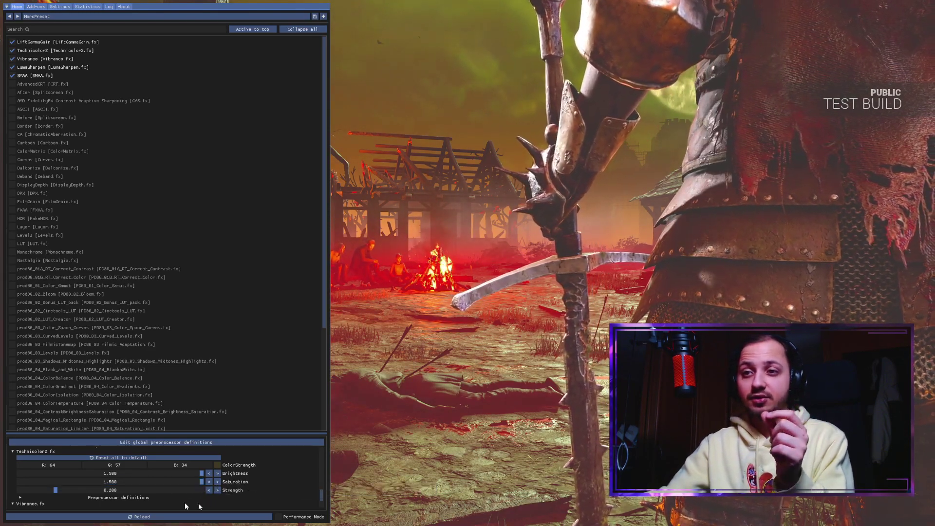
# Step: Try a slightly different Technicolor2 effect strength and return it to 0.200
pyautogui.moveTo(57, 490)
pyautogui.mouseDown()
pyautogui.moveTo(229, 486)
pyautogui.moveTo(68, 497)
pyautogui.mouseUp()
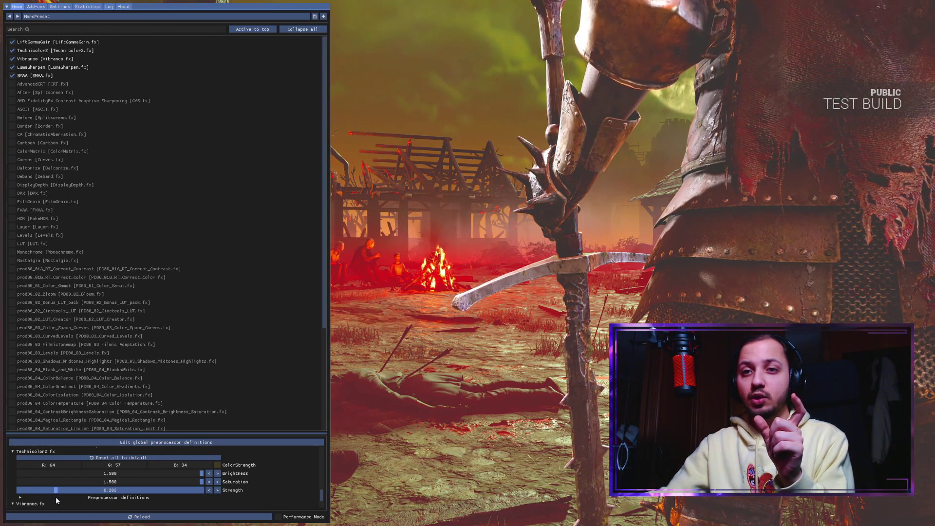
pyautogui.moveTo(55, 498); pyautogui.dragTo(55, 498)
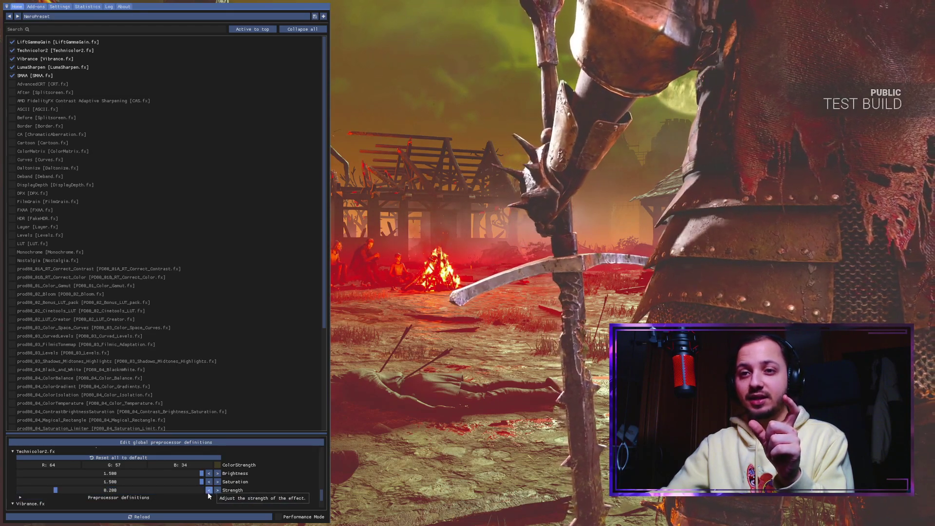
pyautogui.click(209, 492)
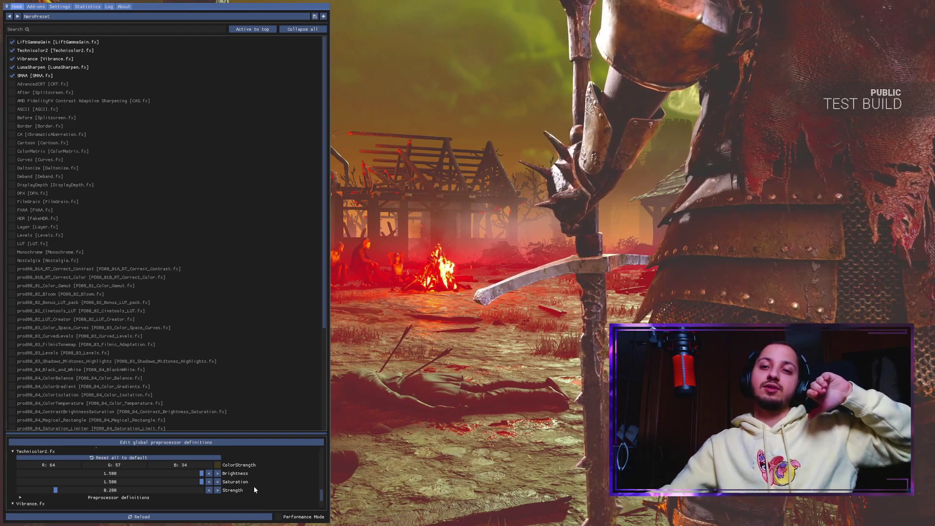
# Step: Try the Vibrance value in Vibrance.fx at 1.000 and bring it back down to about 0.12
pyautogui.scroll(-1, 254, 487)
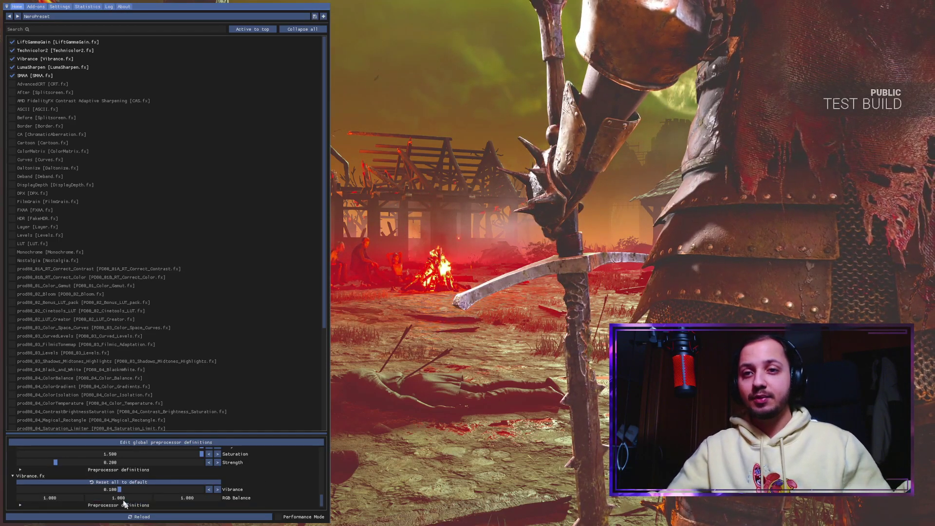
pyautogui.moveTo(120, 491); pyautogui.dragTo(217, 492)
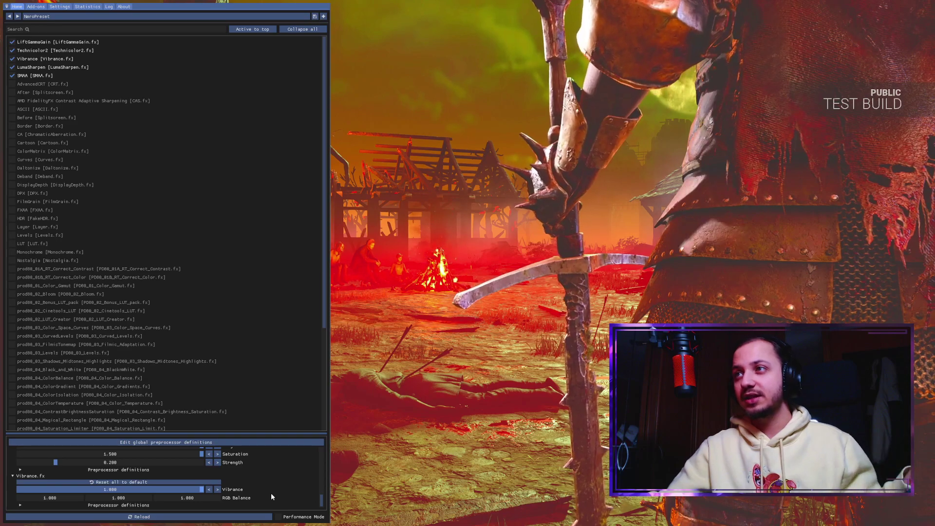
pyautogui.moveTo(202, 490); pyautogui.dragTo(124, 504)
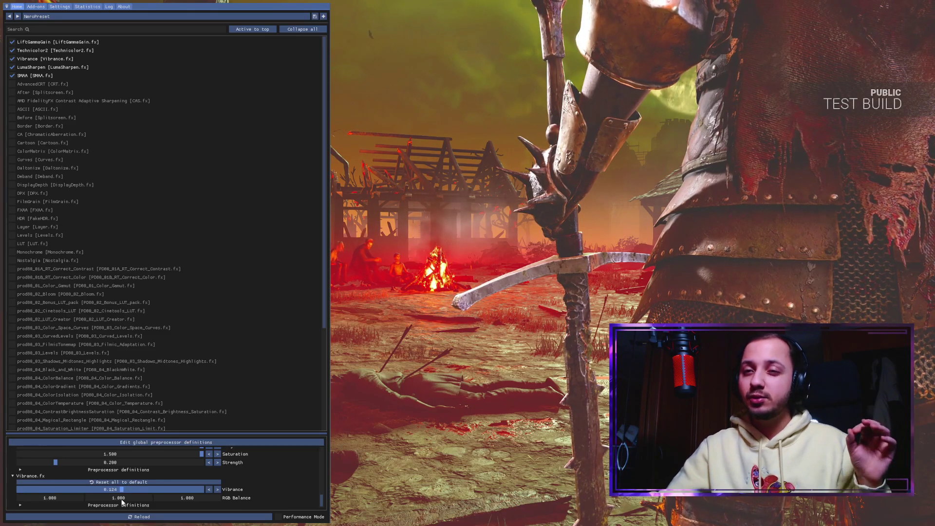
pyautogui.click(217, 489)
pyautogui.click(218, 490)
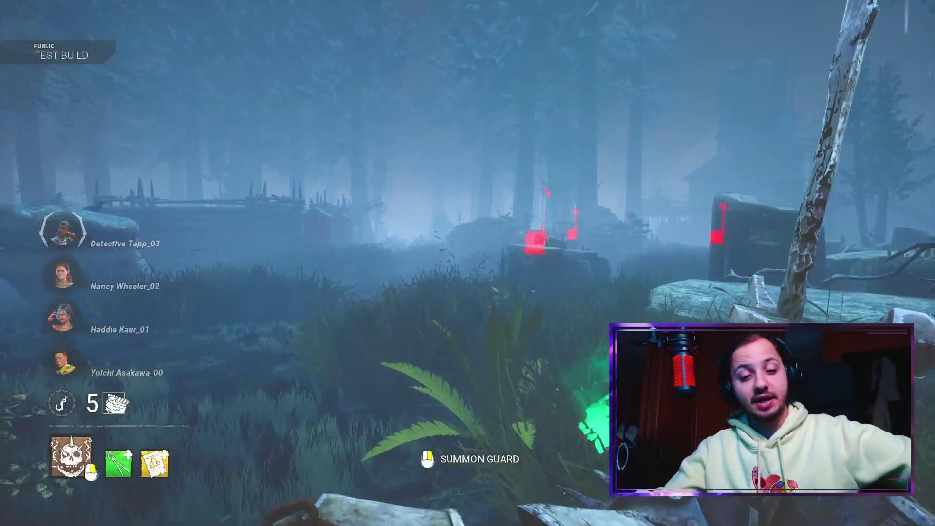
# Step: Reopen the ReShade overlay during the match, check its settings and turn on Performance Mode
pyautogui.press('Home')
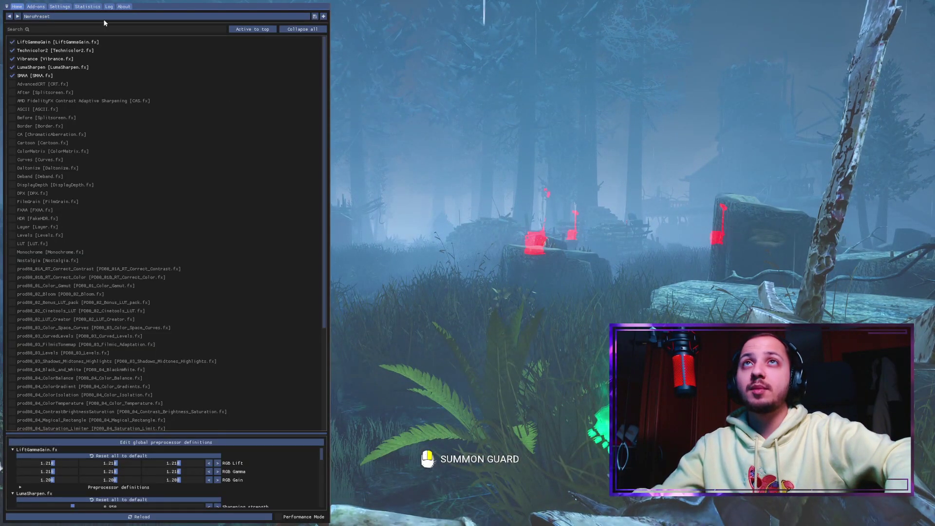
pyautogui.click(60, 7)
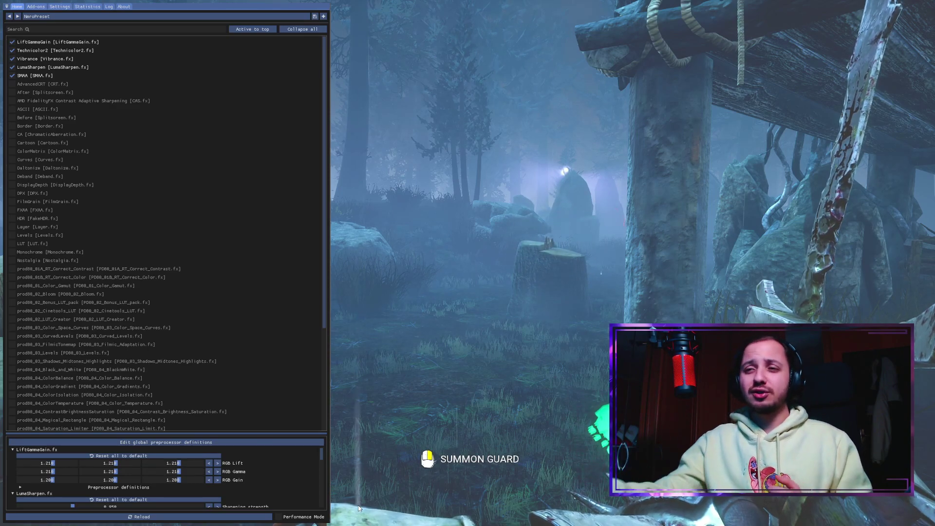
pyautogui.click(278, 516)
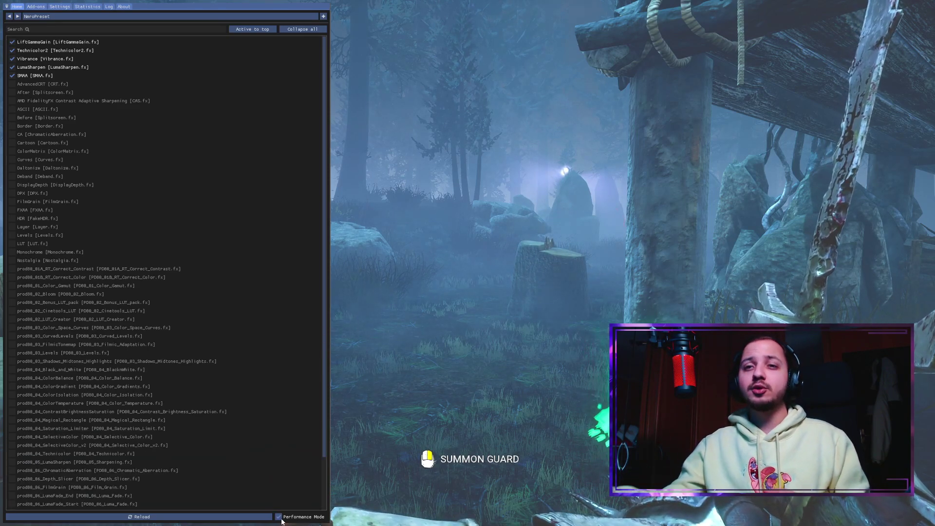